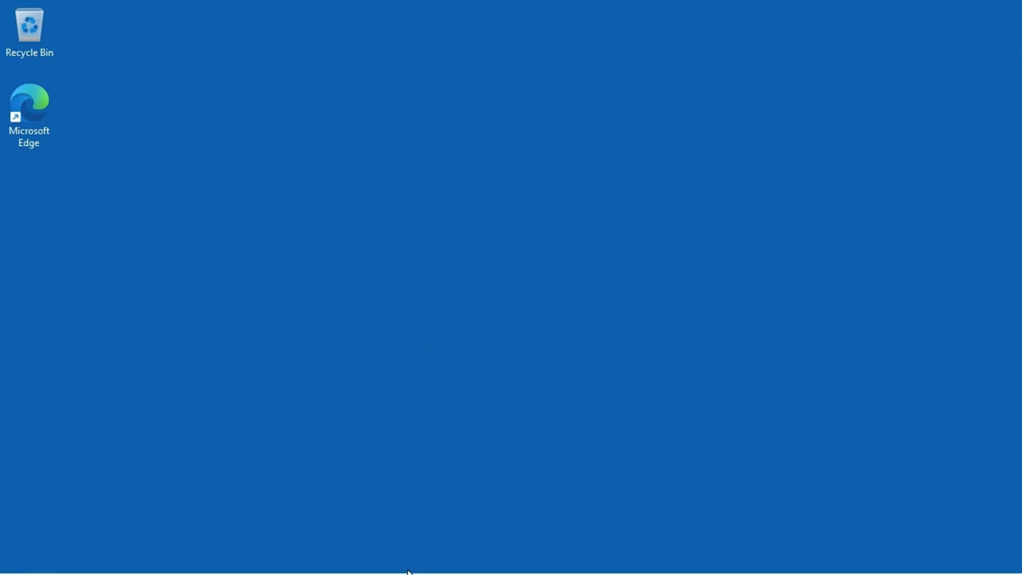
- Launch msconfig from the Run box, opened via the Start button's right-click menu
{"action": "mouse_move", "coordinate": [407, 570]}
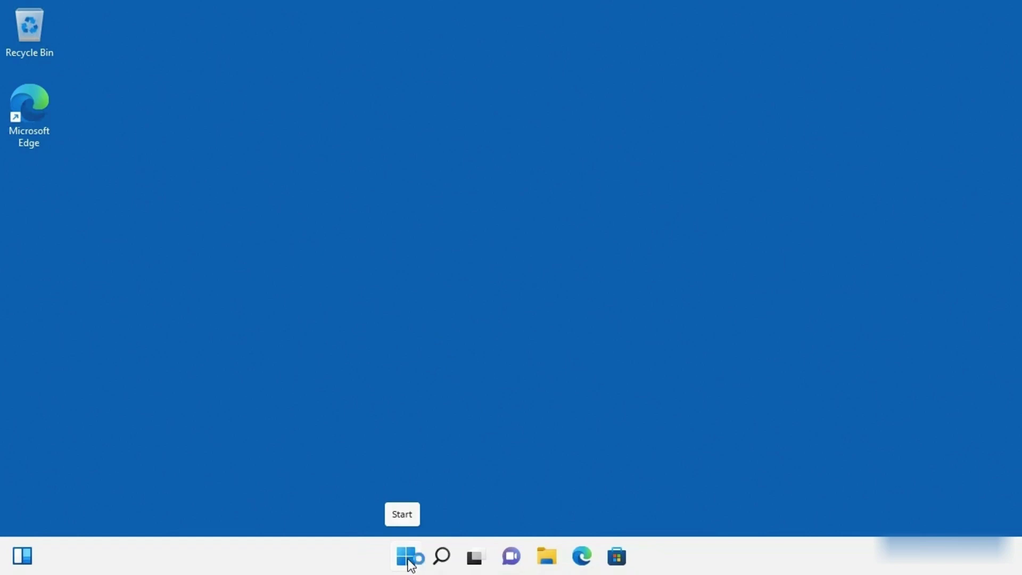
{"action": "right_click", "coordinate": [409, 564]}
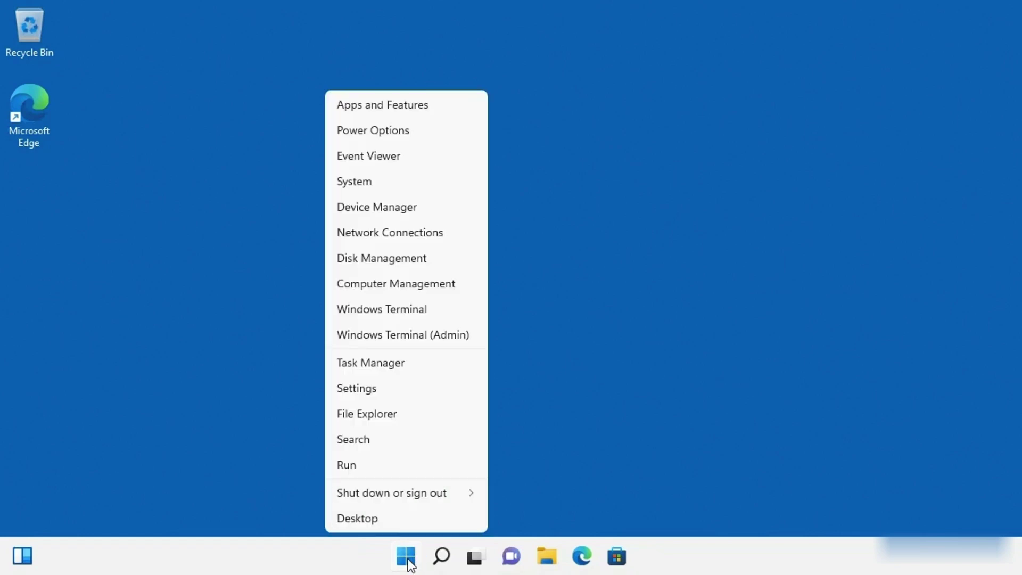
{"action": "left_click", "coordinate": [364, 471]}
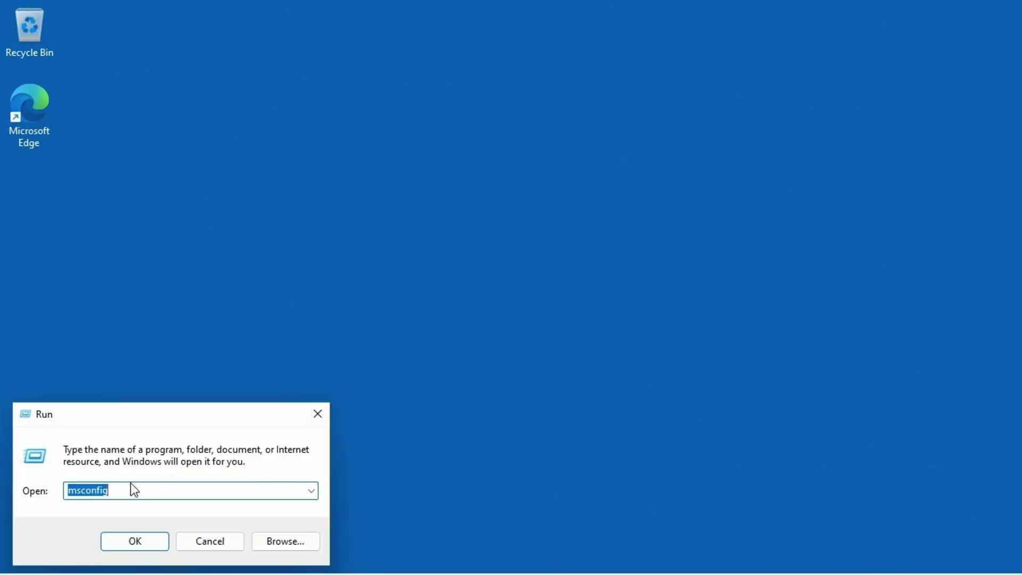
{"action": "left_click", "coordinate": [115, 490]}
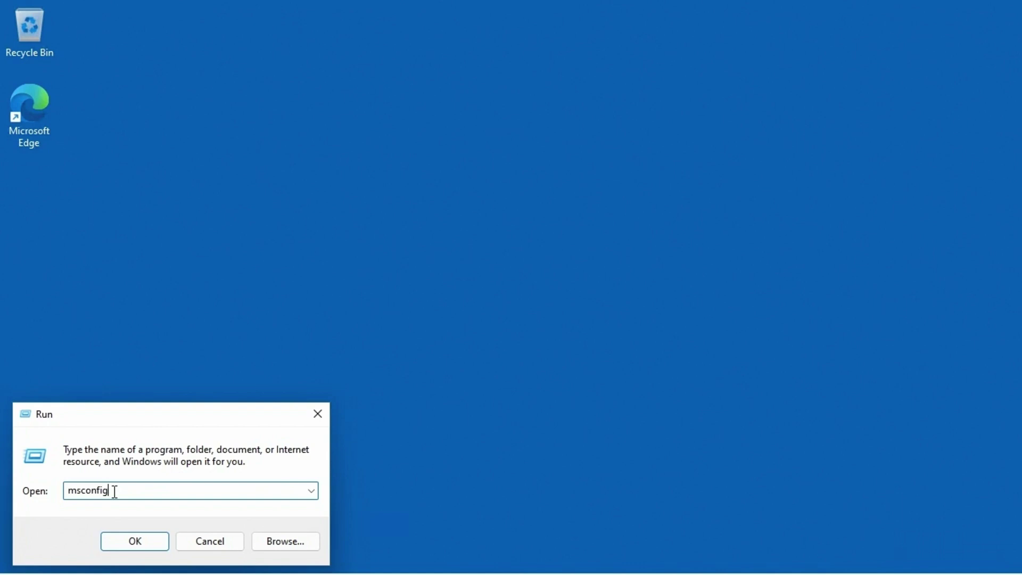
{"action": "left_click", "coordinate": [137, 542]}
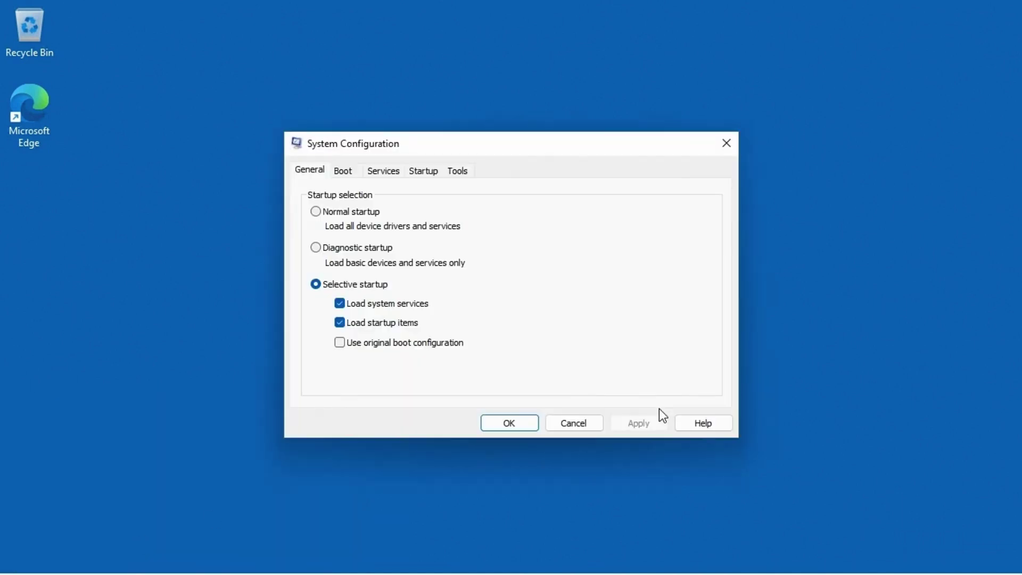
- Turn on Safe boot with the Minimal option on the Boot tab and save with OK
{"action": "left_click", "coordinate": [347, 176]}
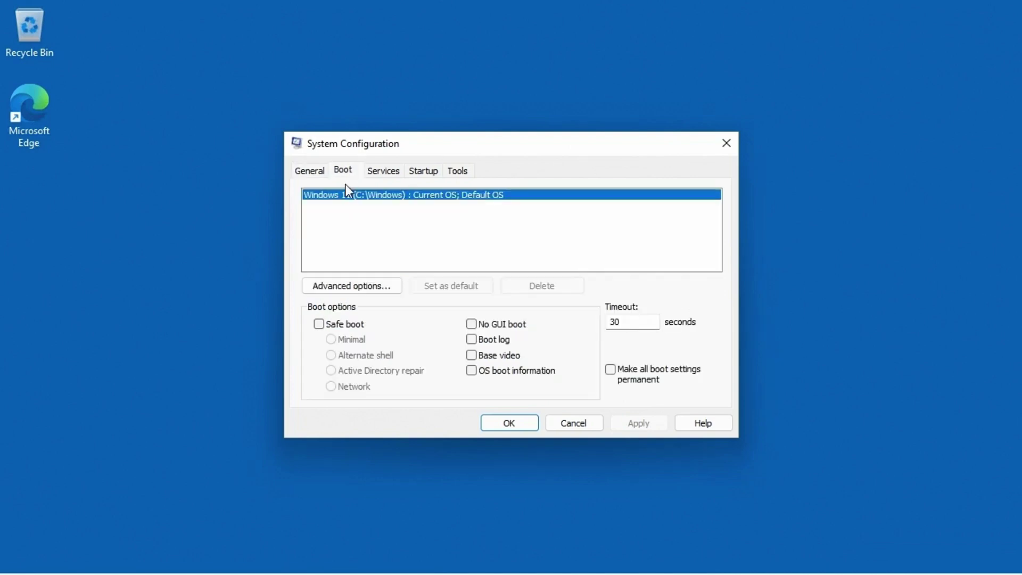
{"action": "left_click", "coordinate": [321, 327]}
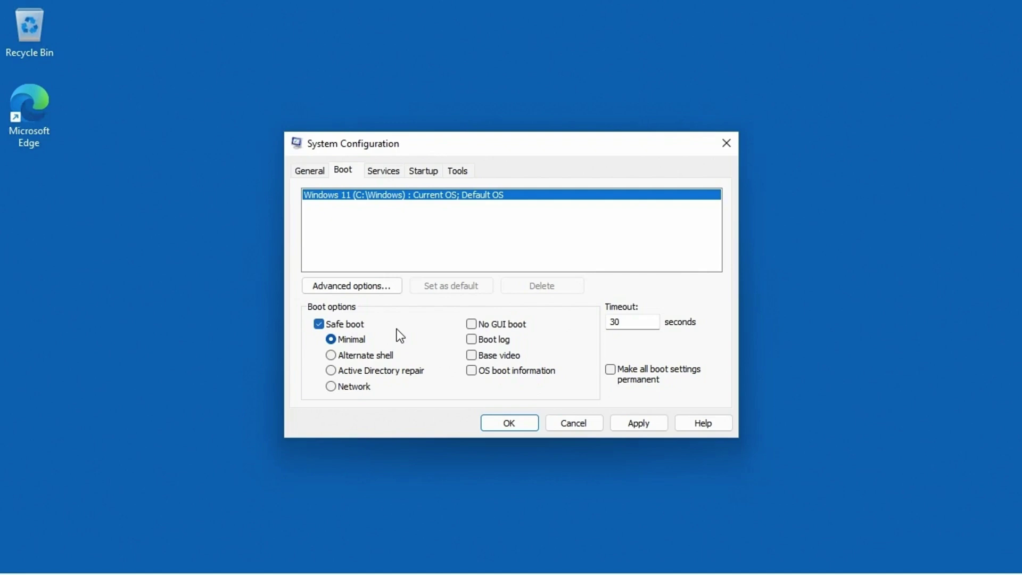
{"action": "left_click", "coordinate": [512, 421]}
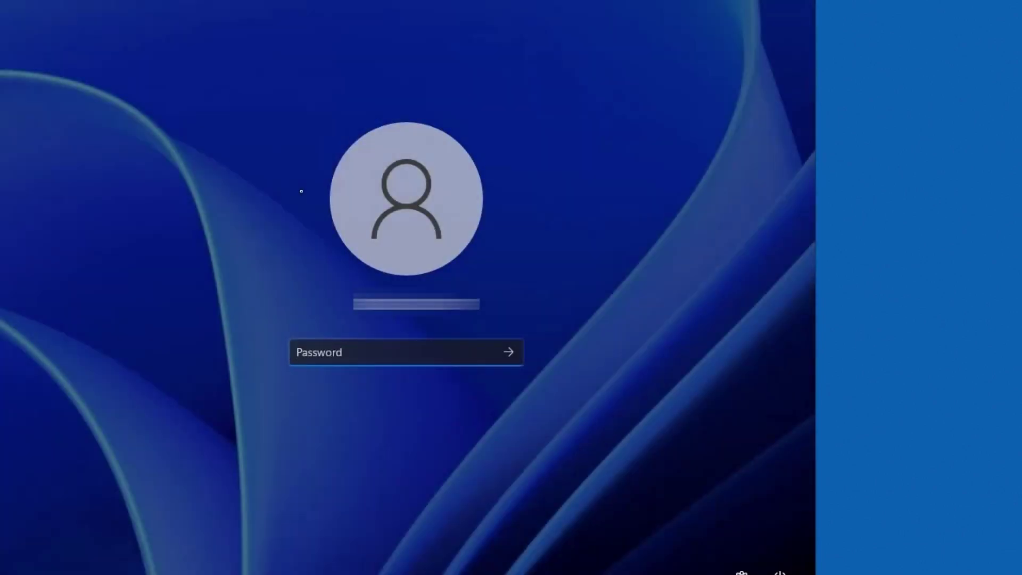
- Sign in with the account password, then close the no-internet Get Help window
{"action": "type", "text": "••••••••"}
{"action": "key", "text": "Return"}
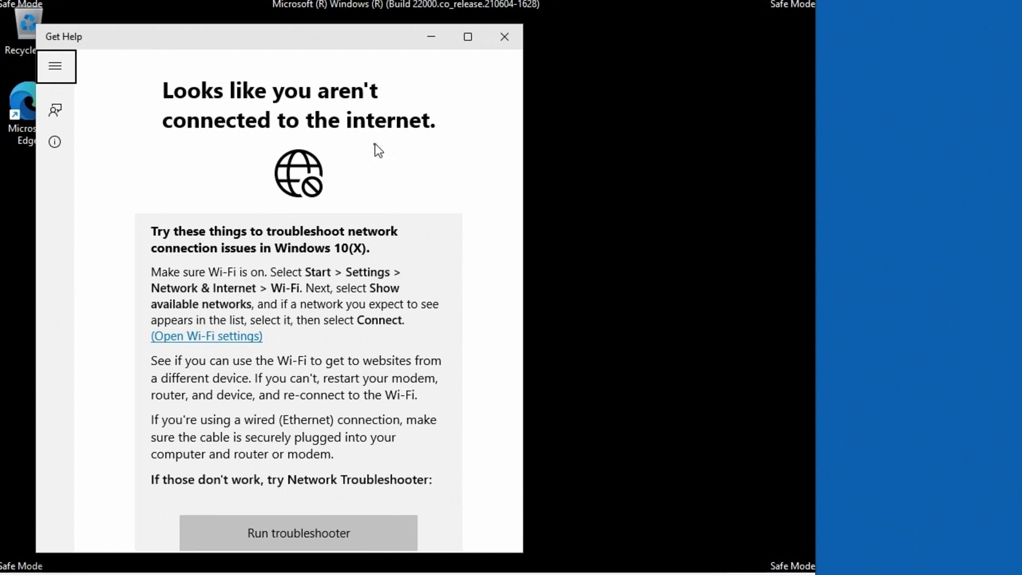
{"action": "left_click", "coordinate": [505, 36]}
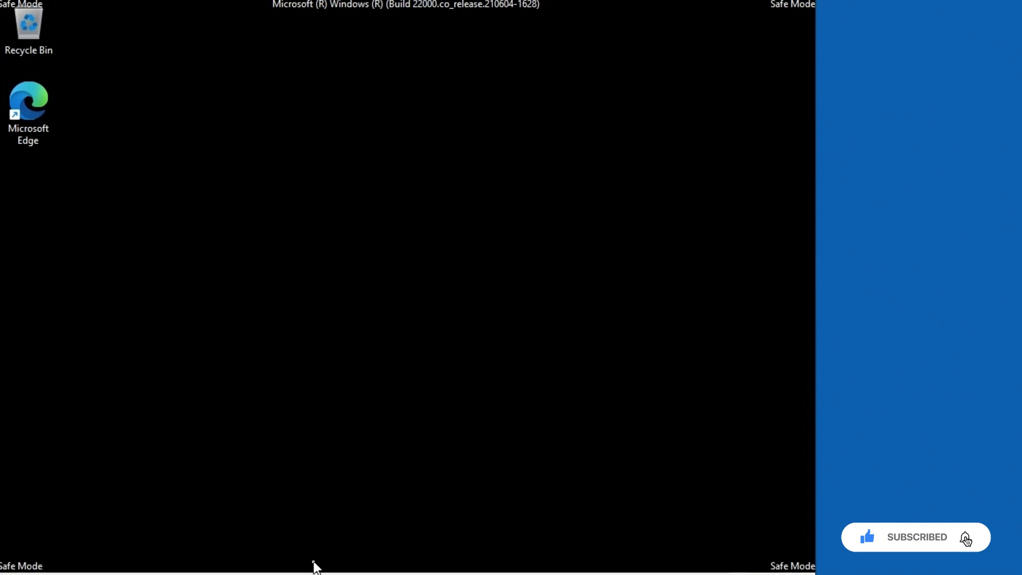
- Open Settings from the Start menu and go to the System > Recovery page
{"action": "key", "text": "super"}
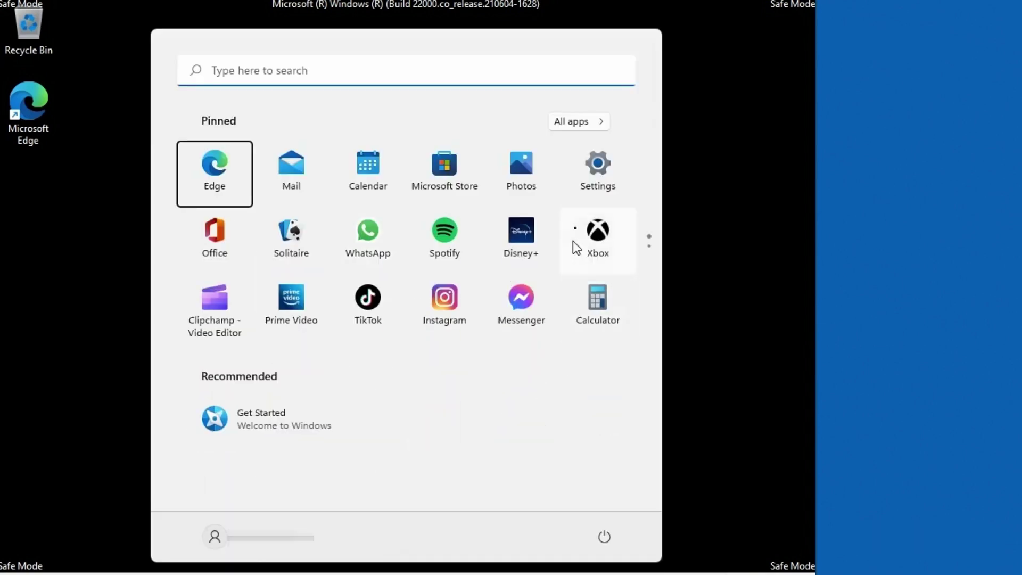
{"action": "left_click", "coordinate": [595, 178]}
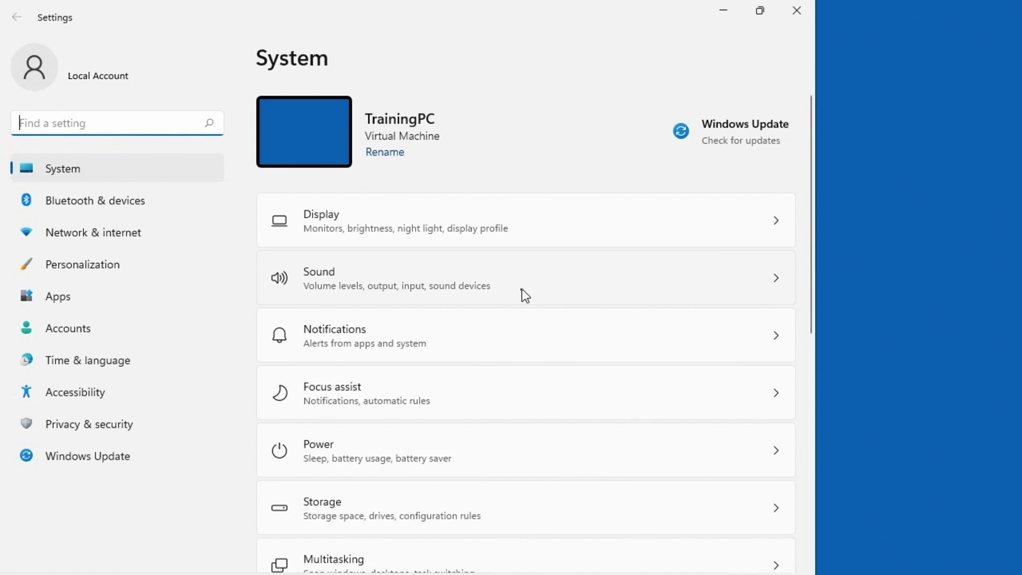
{"action": "scroll", "coordinate": [522, 289], "scroll_direction": "down", "scroll_amount": 1}
{"action": "scroll", "coordinate": [522, 288], "scroll_direction": "down", "scroll_amount": 4}
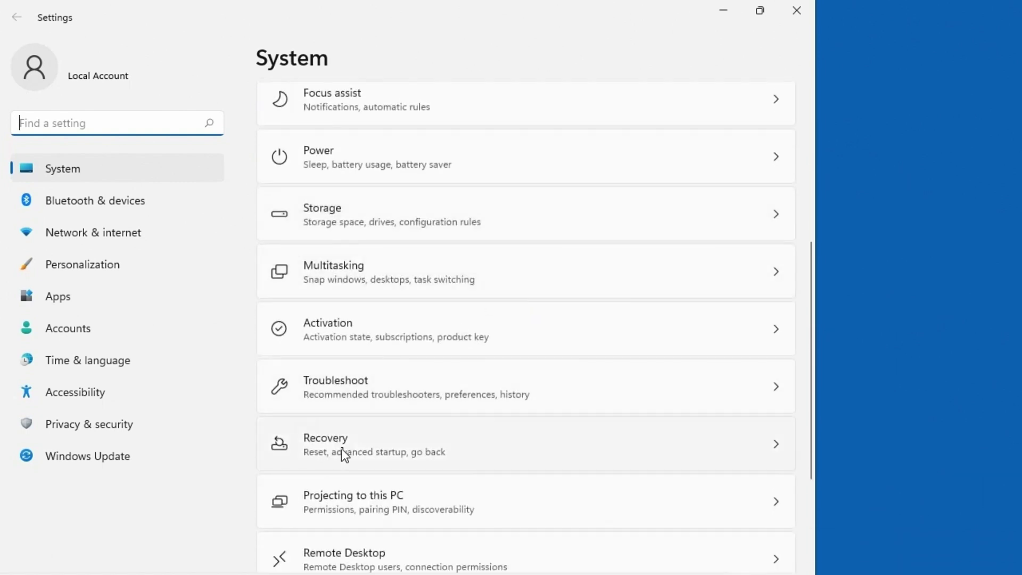
{"action": "left_click", "coordinate": [412, 448]}
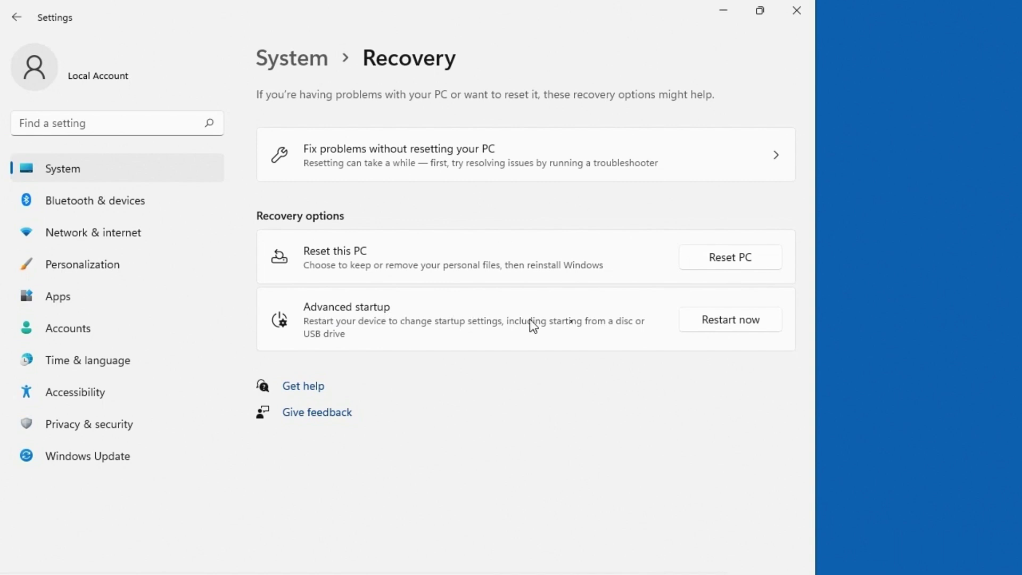
- Confirm Restart now to reboot into the recovery Choose an option screen
{"action": "left_click", "coordinate": [709, 320]}
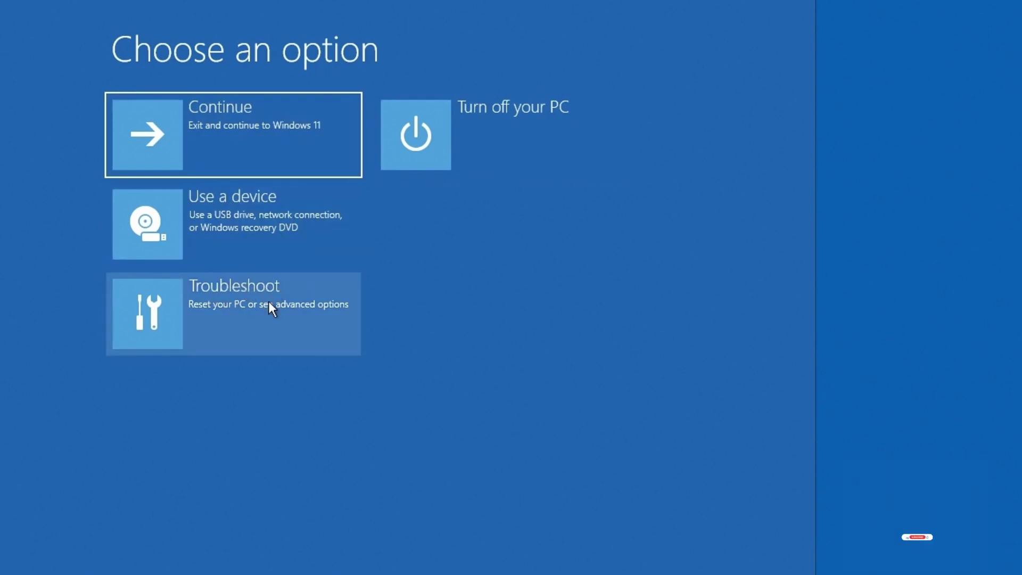
- Go through Troubleshoot and Advanced options to the Startup Settings page
{"action": "left_click", "coordinate": [241, 321]}
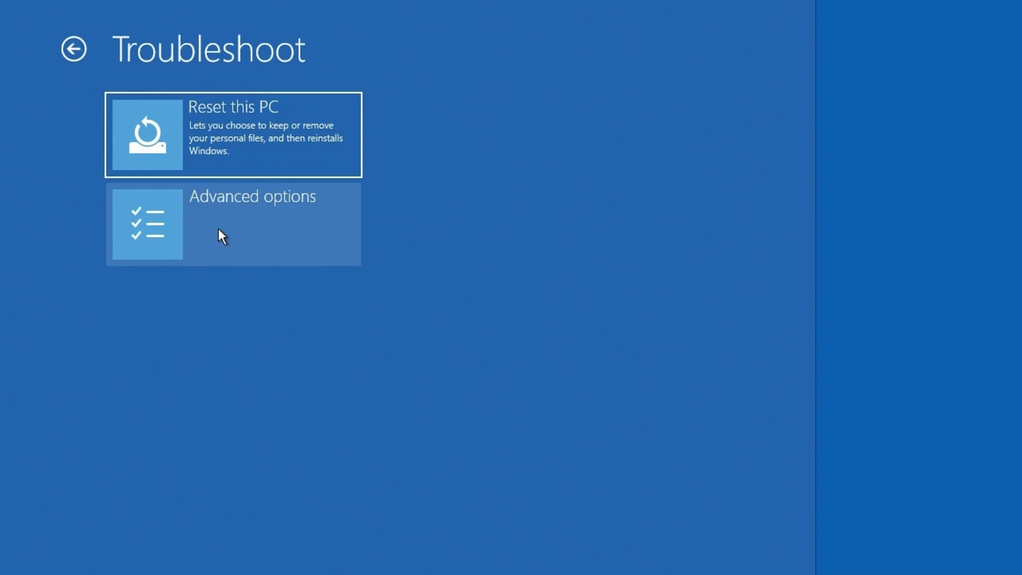
{"action": "left_click", "coordinate": [246, 211]}
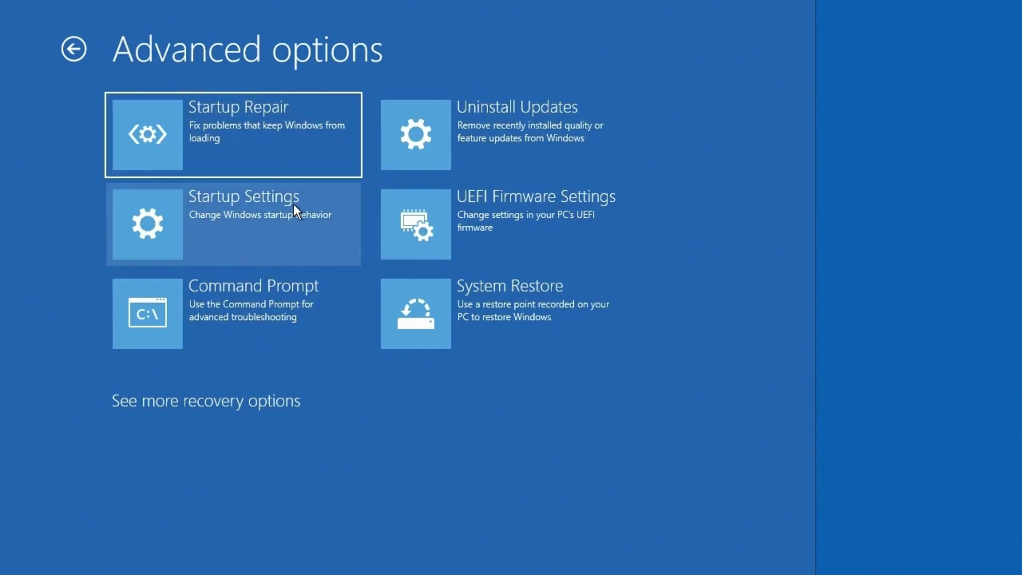
{"action": "left_click", "coordinate": [221, 236]}
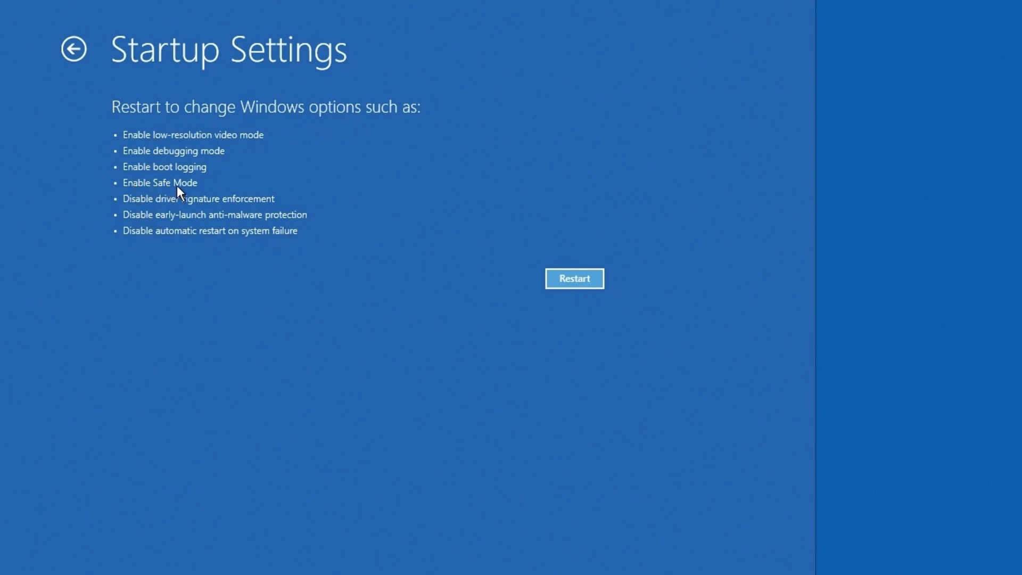
- Restart from Startup Settings so the PC reboots to choose a startup mode
{"action": "left_click", "coordinate": [550, 277]}
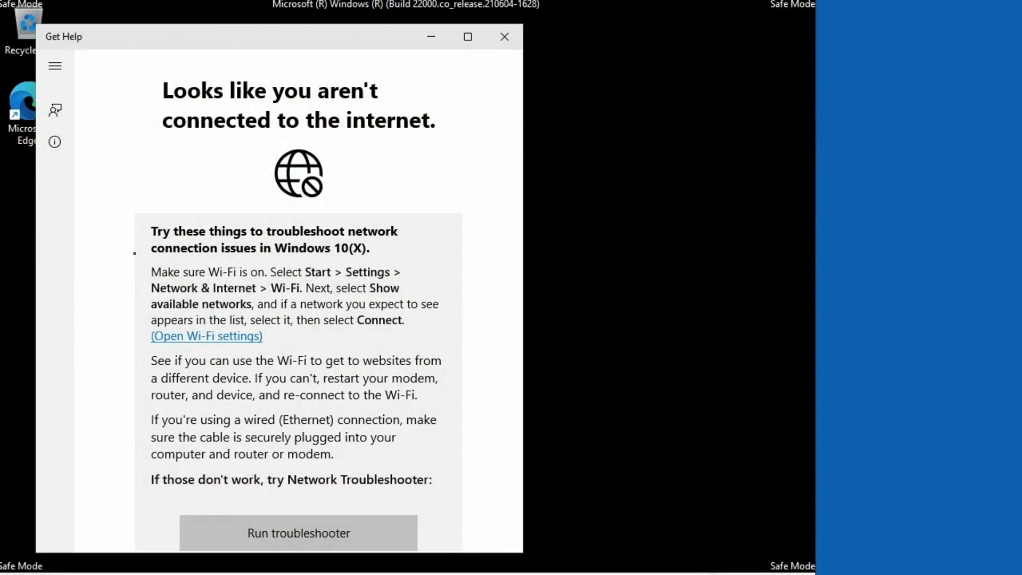
- Close the Get Help window on the Safe Mode desktop
{"action": "left_click", "coordinate": [504, 43]}
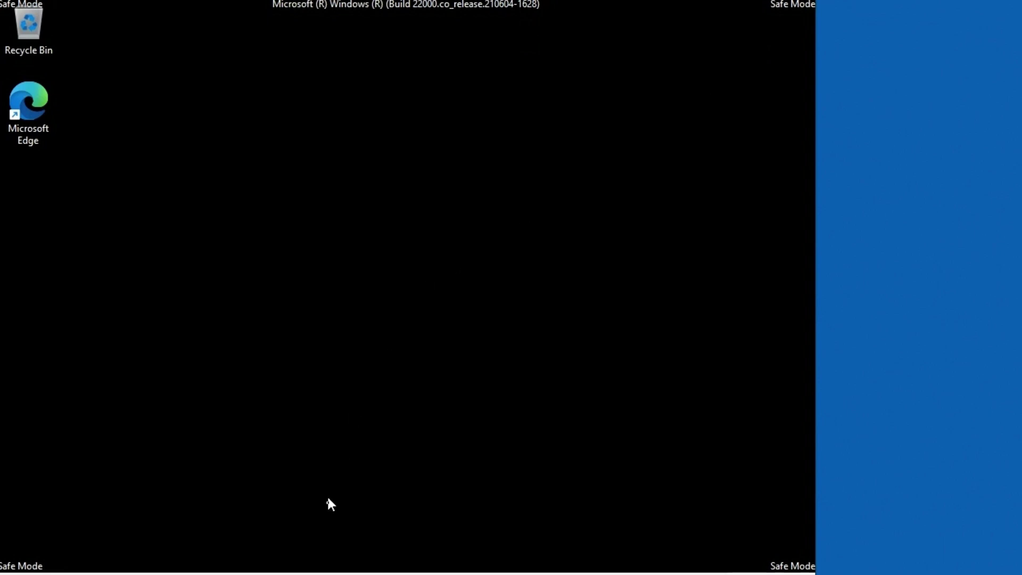
- Restart into recovery from the Start power menu, then open Troubleshoot > Advanced options > Startup Settings
{"action": "left_click", "coordinate": [360, 570]}
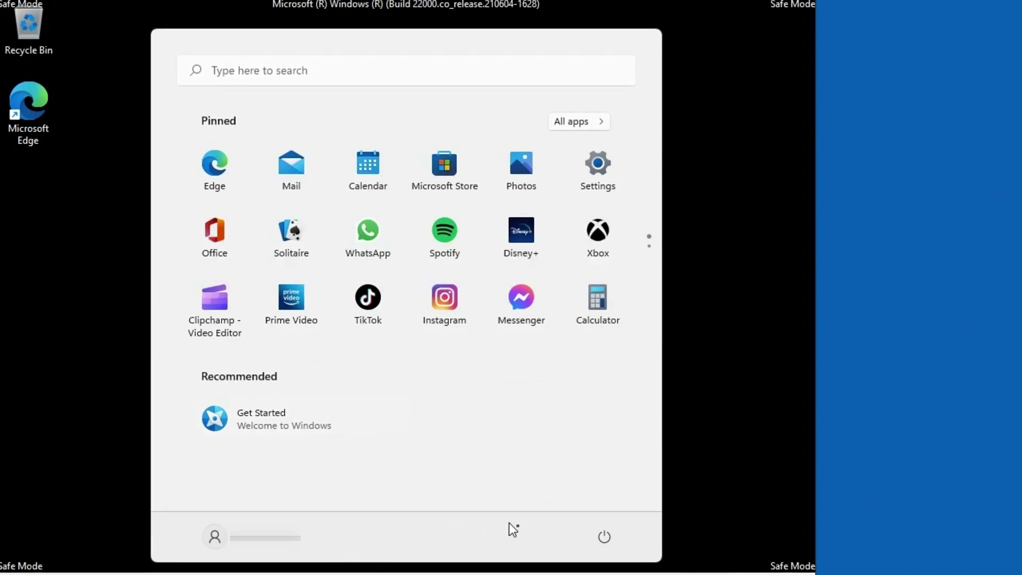
{"action": "left_click", "coordinate": [606, 539]}
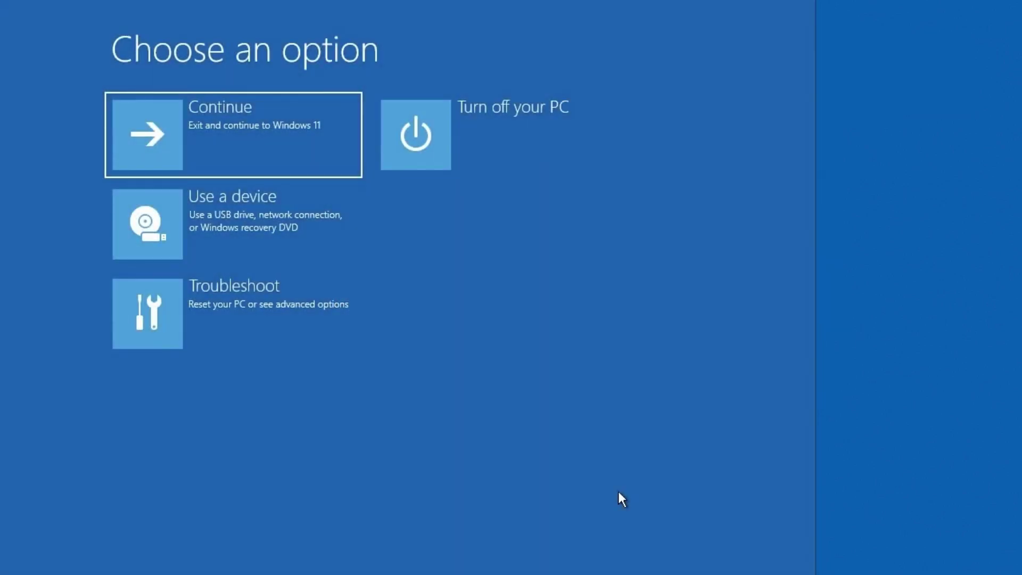
{"action": "left_click", "coordinate": [237, 331]}
{"action": "left_click", "coordinate": [209, 257]}
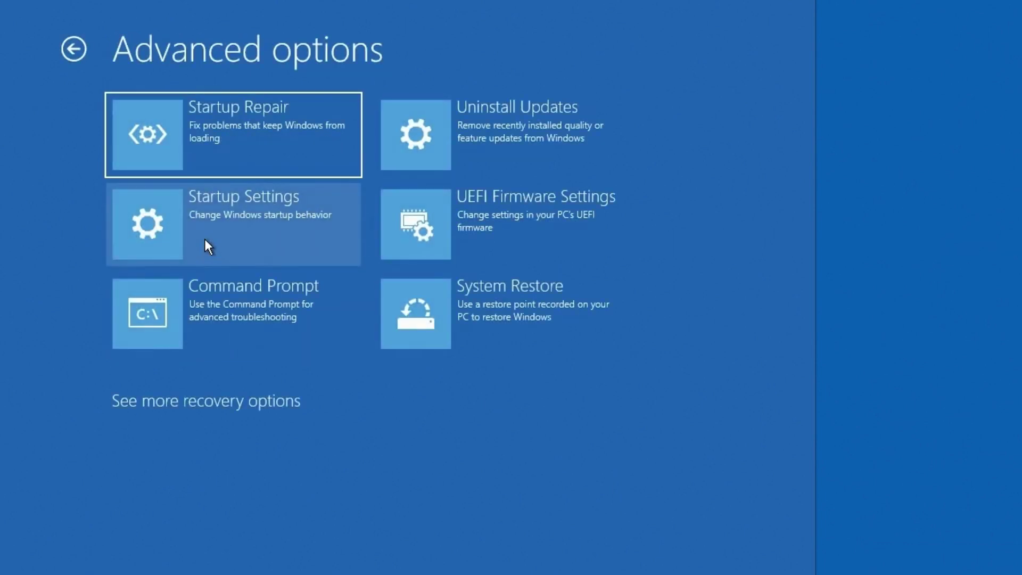
{"action": "left_click", "coordinate": [204, 239]}
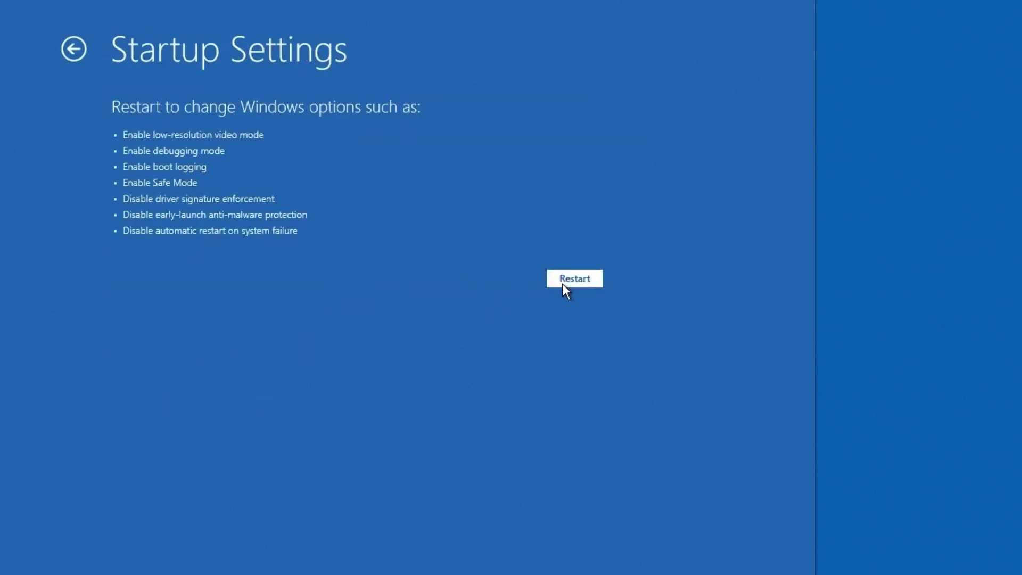
- Restart from Startup Settings, sign in with the password, and close Get Help
{"action": "left_click", "coordinate": [562, 283]}
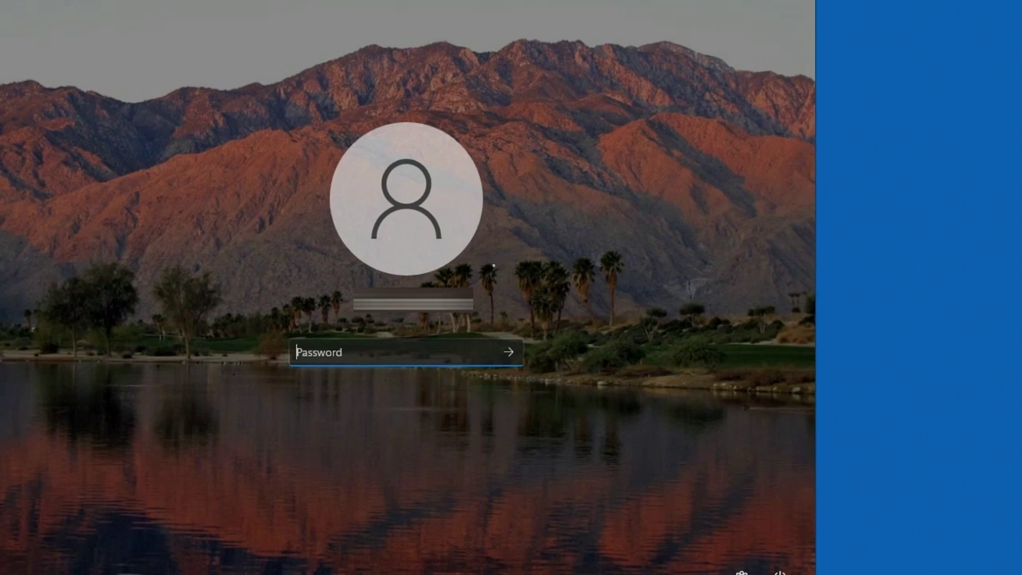
{"action": "type", "text": "•••••••"}
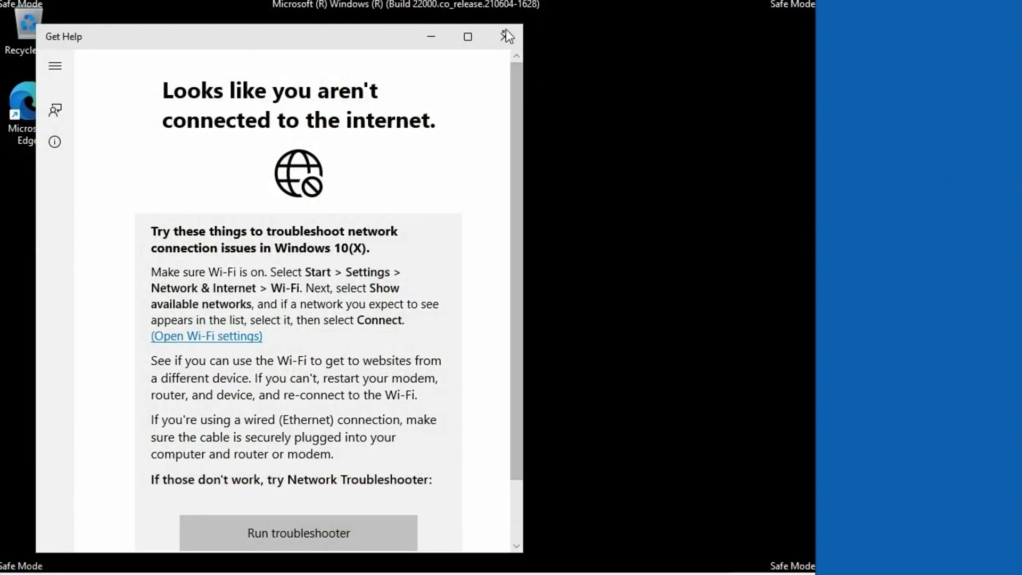
{"action": "left_click", "coordinate": [504, 37]}
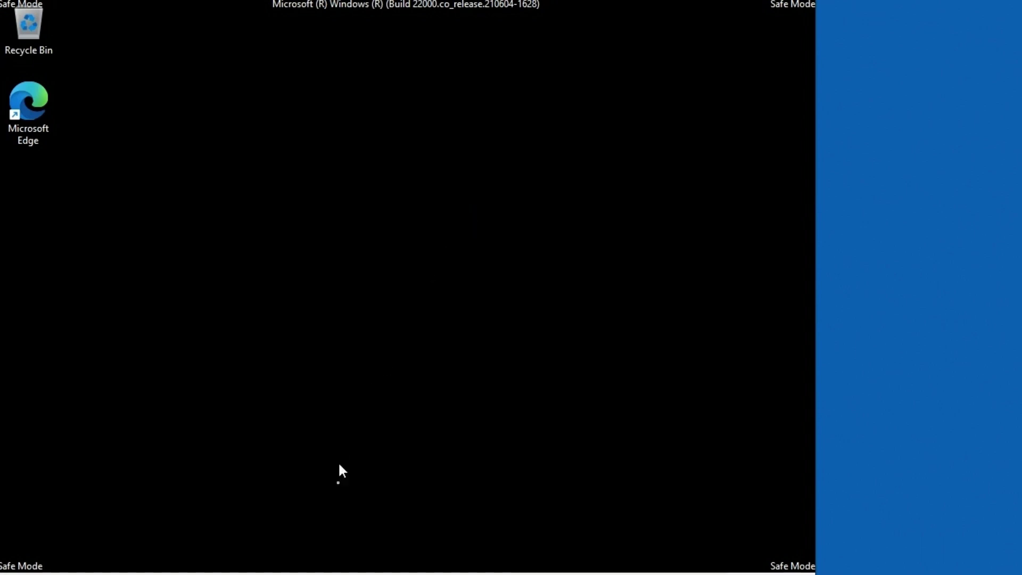
- Launch msconfig from the Win+X Run box and clear the Safe boot checkbox on the Boot tab
{"action": "right_click", "coordinate": [323, 563]}
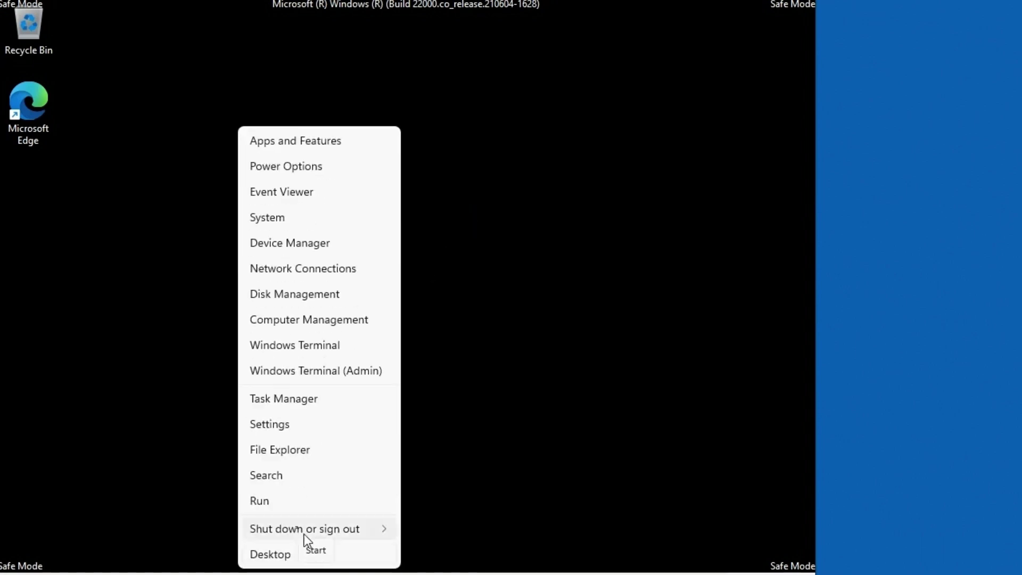
{"action": "left_click", "coordinate": [283, 504]}
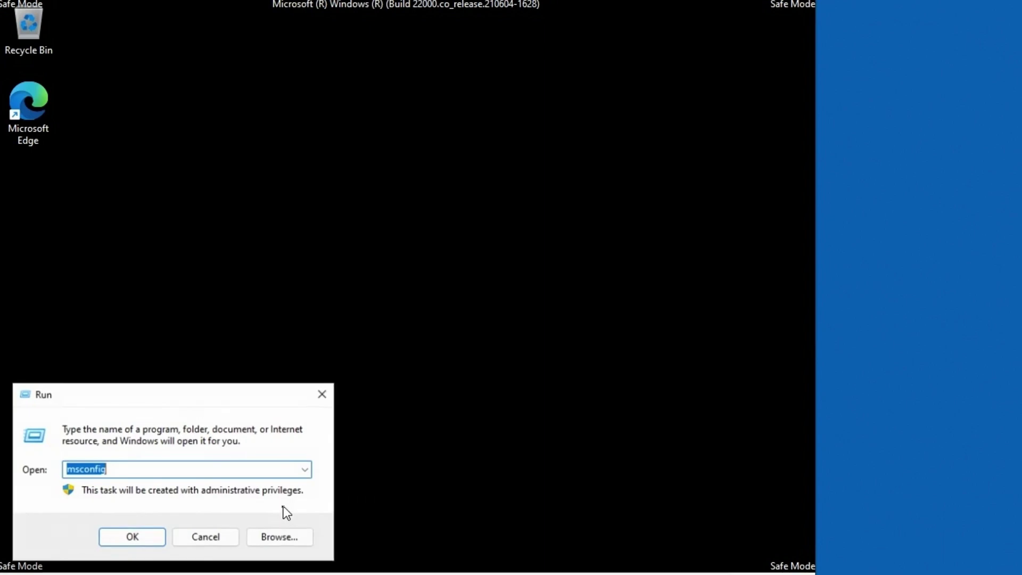
{"action": "left_click", "coordinate": [150, 536]}
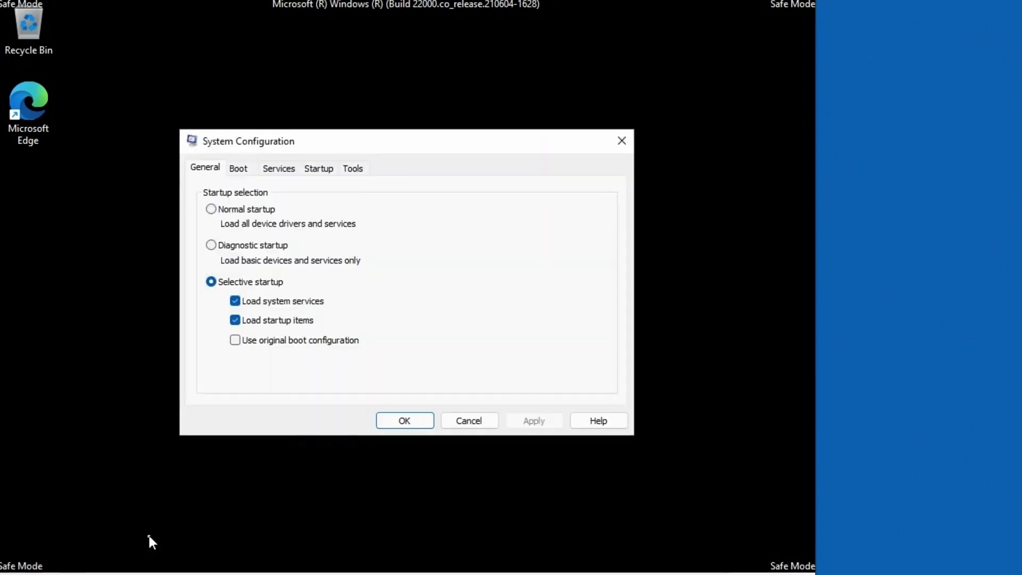
{"action": "left_click", "coordinate": [238, 168]}
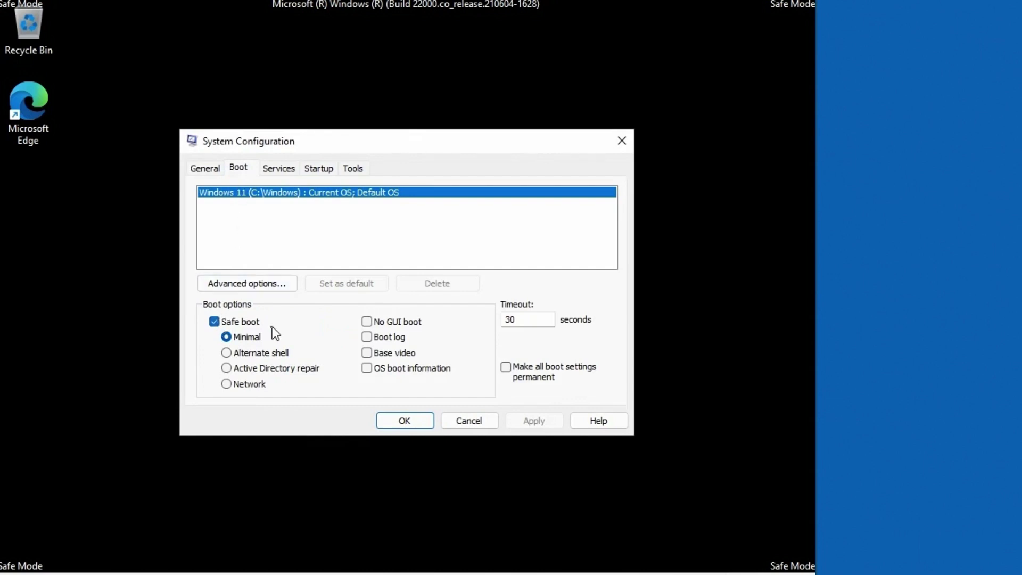
{"action": "left_click", "coordinate": [216, 322]}
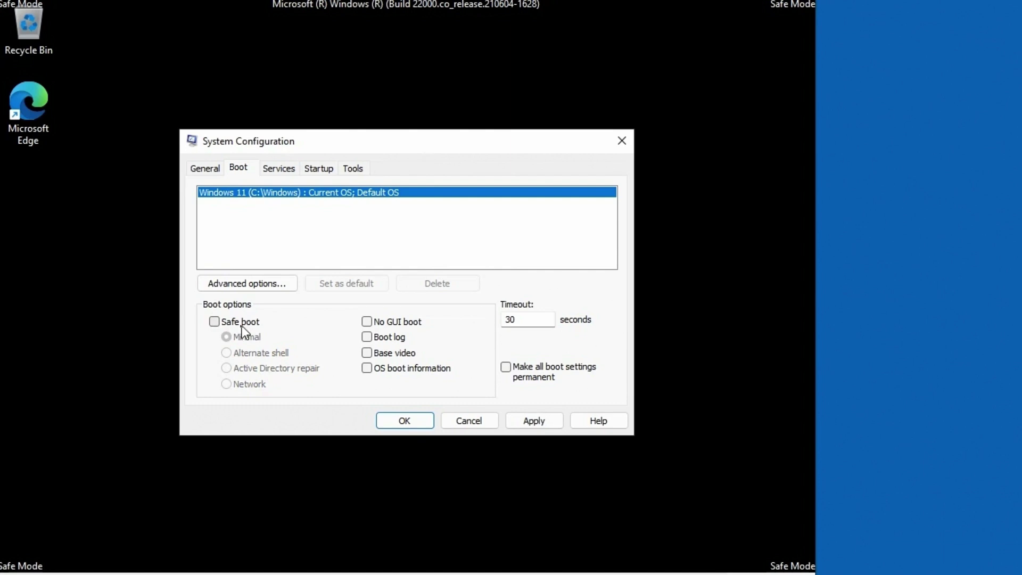
{"action": "left_click", "coordinate": [215, 321]}
- Apply the cleared Safe boot setting with OK in System Configuration
{"action": "left_click", "coordinate": [384, 419]}
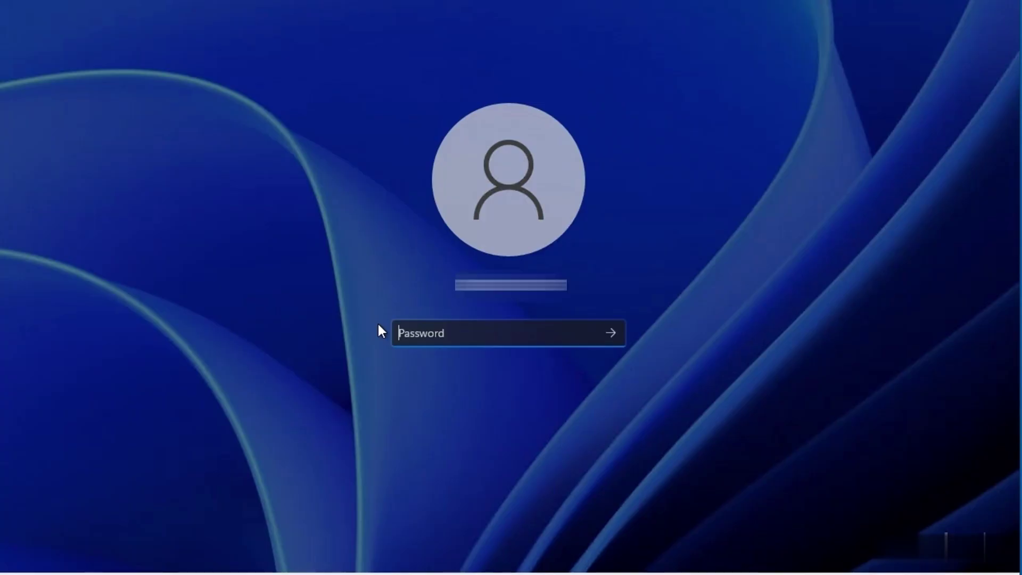
- Enter the account password at the sign-in screen to log in
{"action": "type", "text": "********"}
{"action": "key", "text": "Return"}
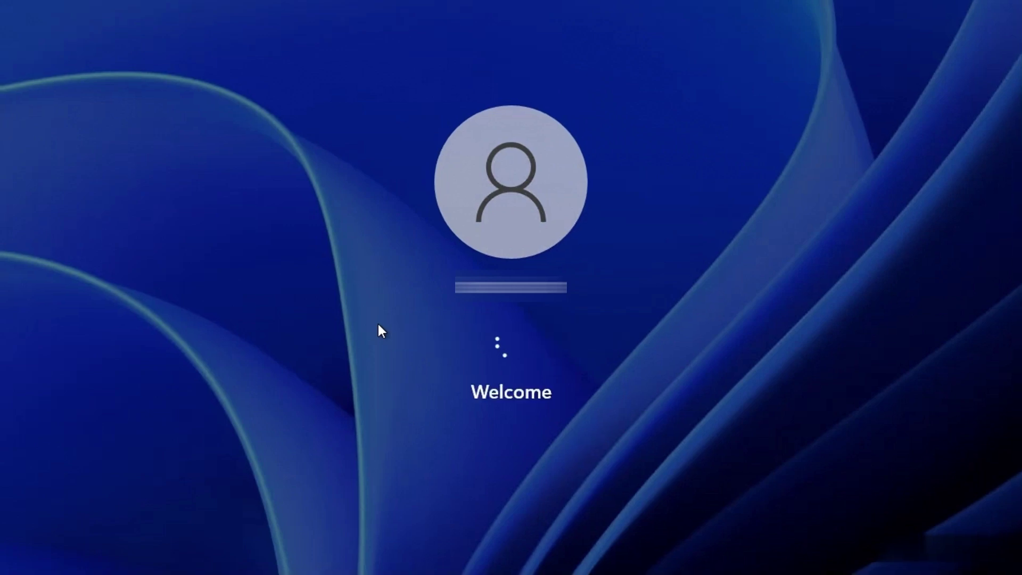